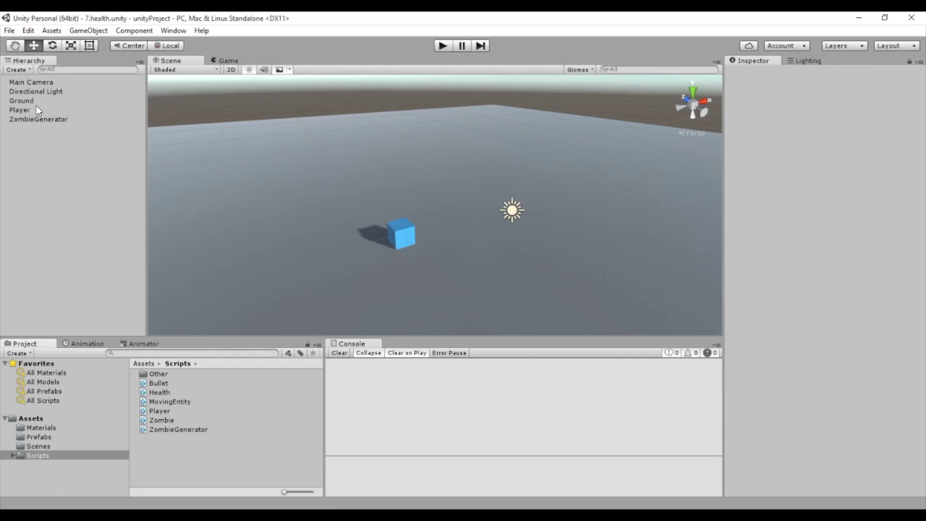
# Step: Select the Player object in the Hierarchy to reach its Player.cs script in MonoDevelop
pyautogui.click(37, 109)
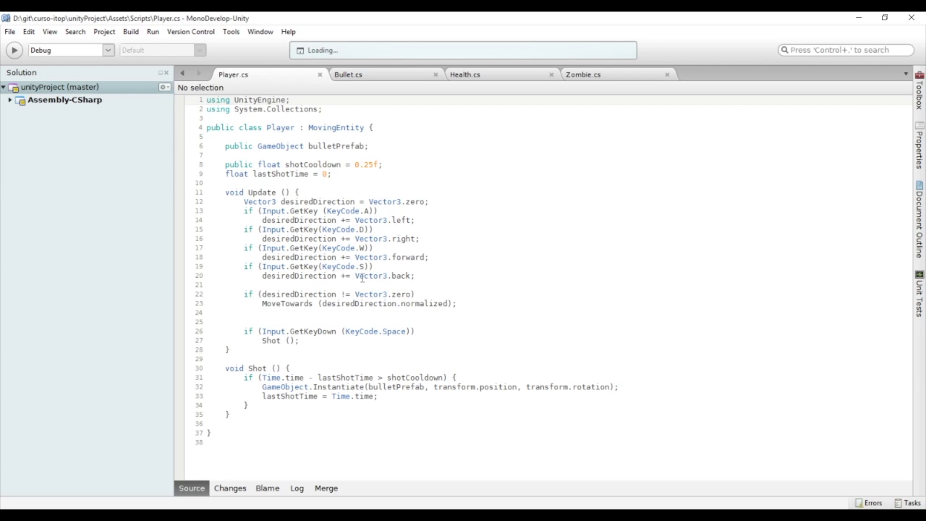
pyautogui.click(370, 75)
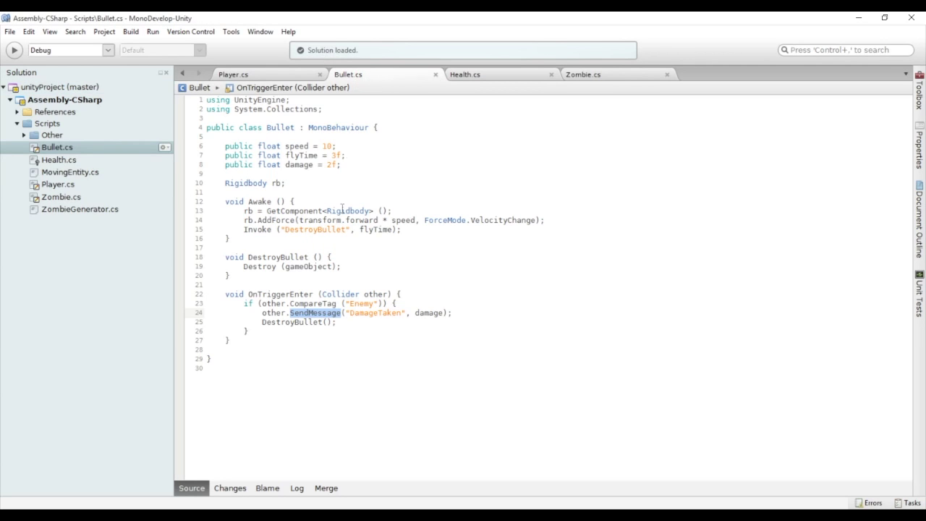
pyautogui.click(490, 314)
pyautogui.click(249, 74)
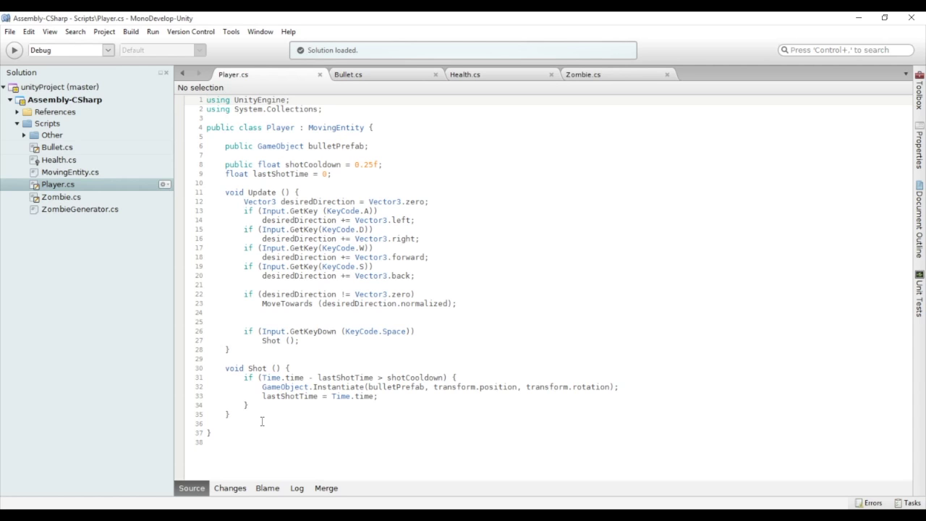
pyautogui.hotkey('alt', 'Tab')
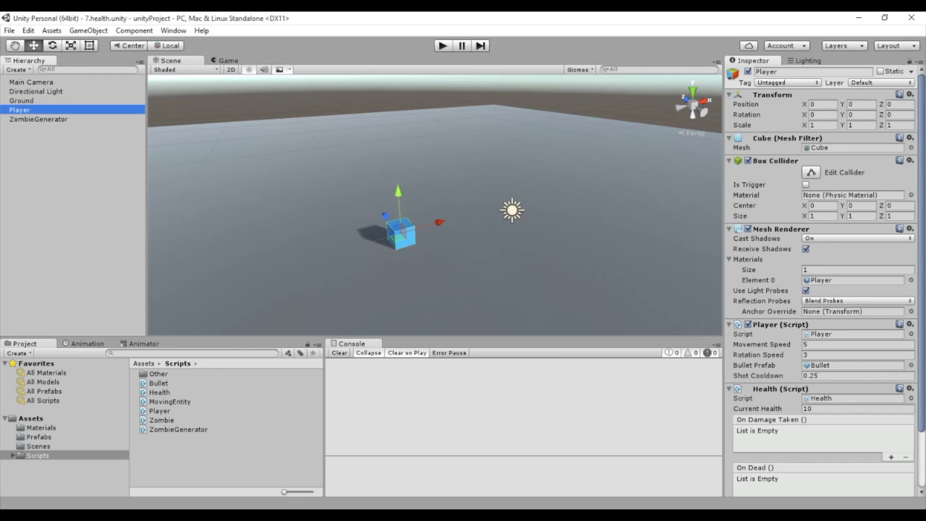
# Step: Create a C# script named Gun in the Scripts folder and open it for editing
pyautogui.rightClick(218, 463)
pyautogui.click(388, 270)
pyautogui.write('Gun')
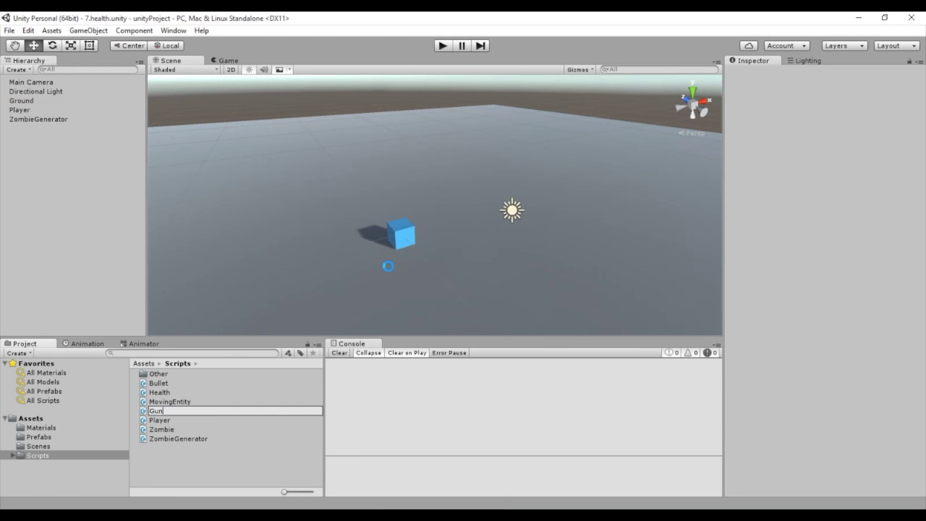
pyautogui.press('Return')
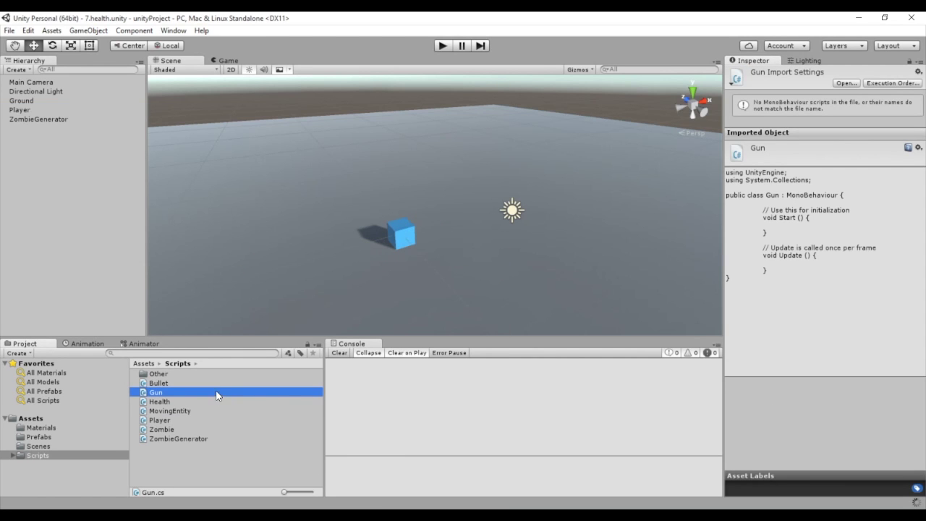
pyautogui.click(215, 393)
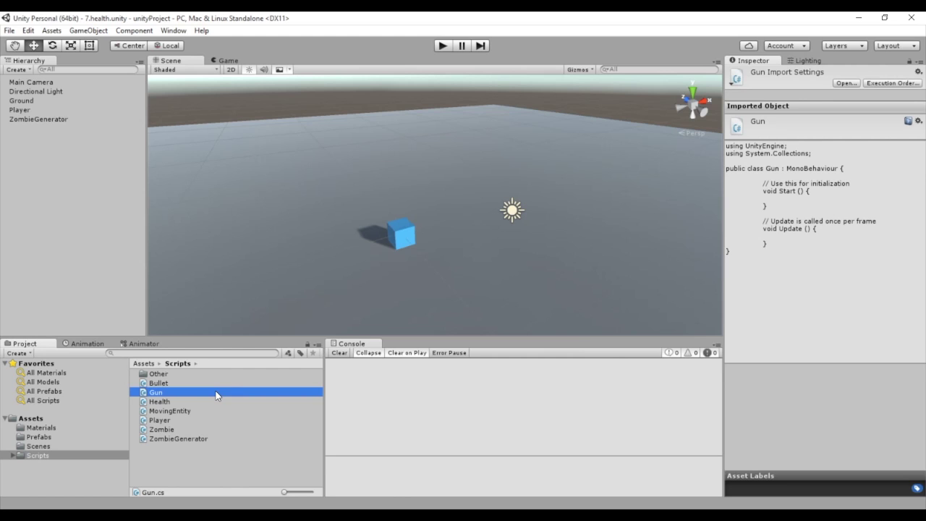
pyautogui.hotkey('alt', 'Tab')
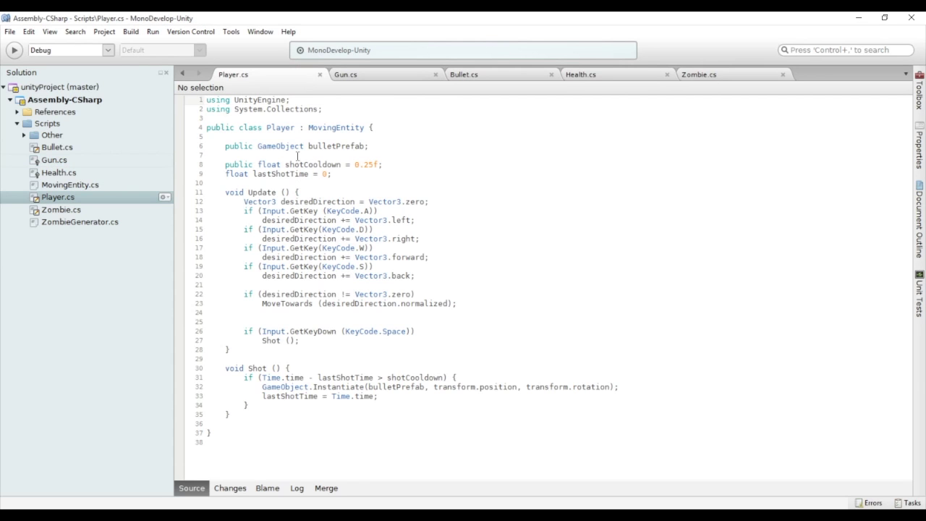
# Step: Move the bulletPrefab and cooldown field declarations from Player.cs into the Gun class
pyautogui.moveTo(224, 146); pyautogui.dragTo(358, 171)
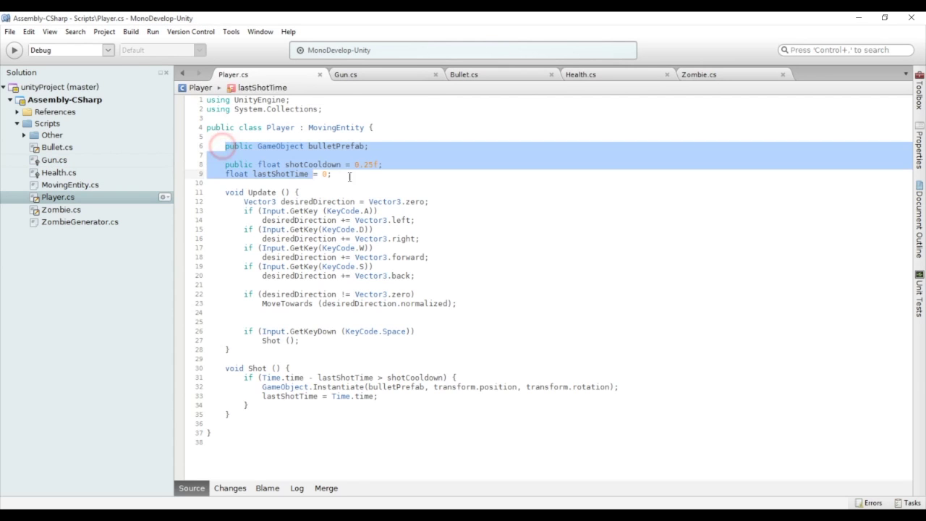
pyautogui.press('BackSpace')
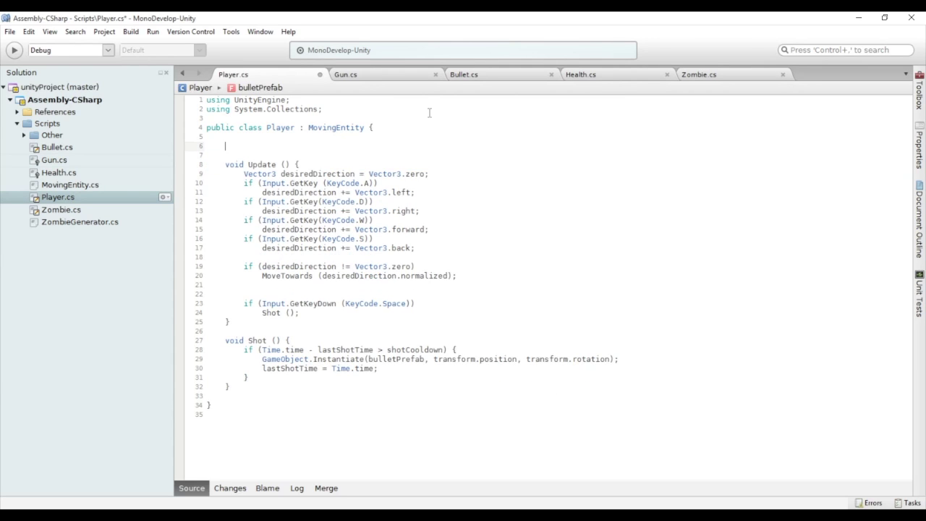
pyautogui.press('BackSpace')
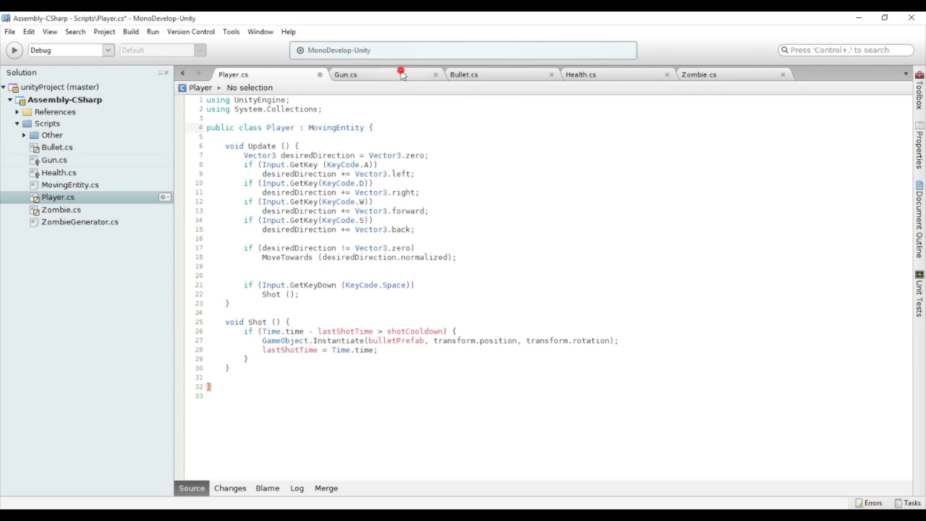
pyautogui.click(402, 74)
pyautogui.press('Return')
pyautogui.write('public GameObject bulletPrefab;  public float shotCooldown = 0.25f; float lastShotTime = 0;')
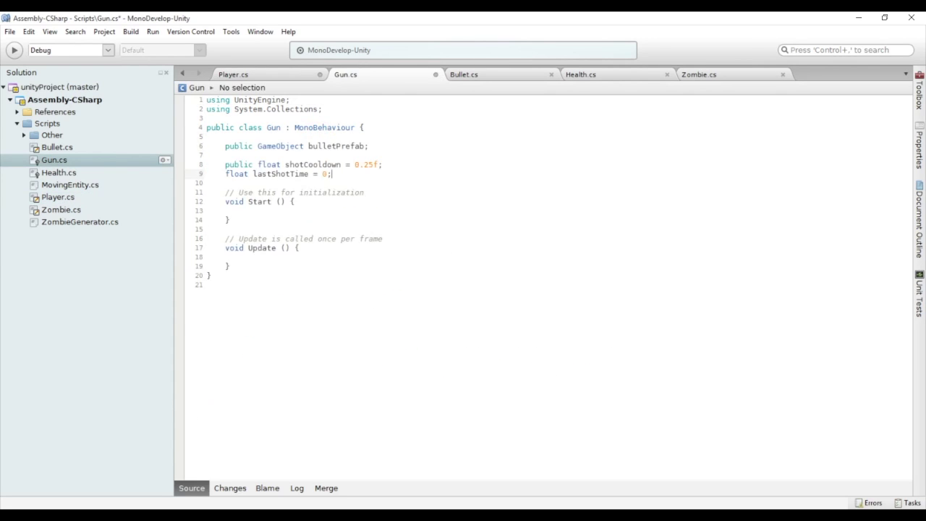
# Step: Move the Shot method from Player.cs into Gun.cs, replacing Start and Update
pyautogui.click(281, 74)
pyautogui.moveTo(225, 321); pyautogui.dragTo(230, 367)
pyautogui.hotkey('ctrl', 'x')
pyautogui.press('BackSpace')
pyautogui.press('BackSpace')
pyautogui.press('BackSpace')
pyautogui.click(366, 74)
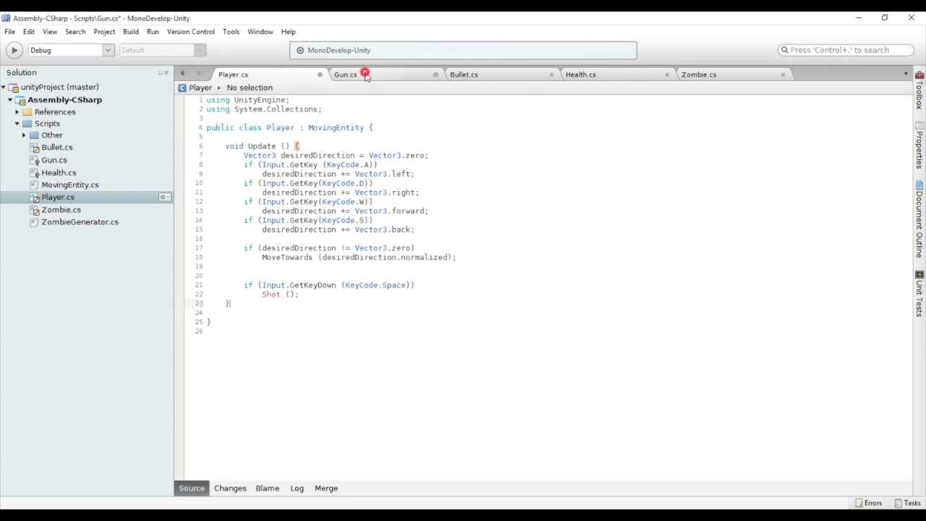
pyautogui.click(248, 265)
pyautogui.moveTo(248, 265); pyautogui.dragTo(207, 189)
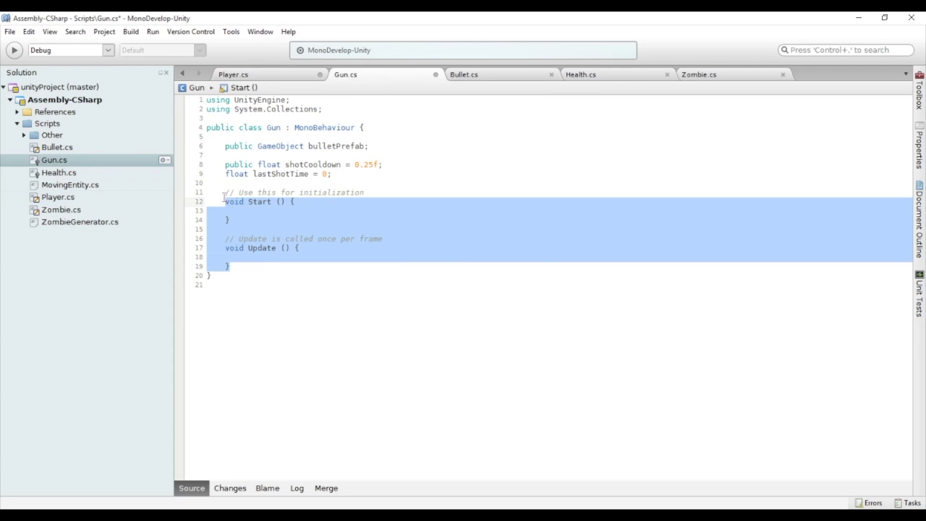
pyautogui.hotkey('ctrl', 'v')
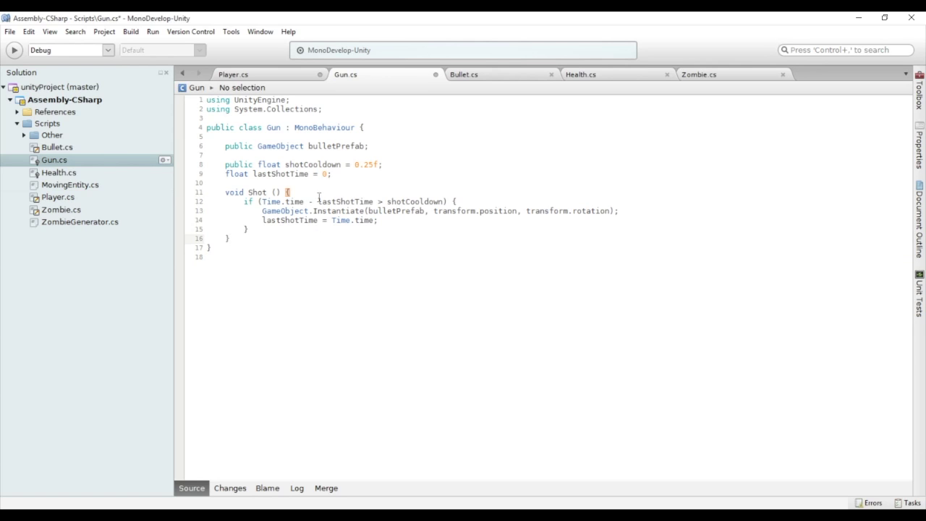
# Step: Rename the method to a public Shoot() and save Gun.cs
pyautogui.click(263, 192)
pyautogui.write('o')
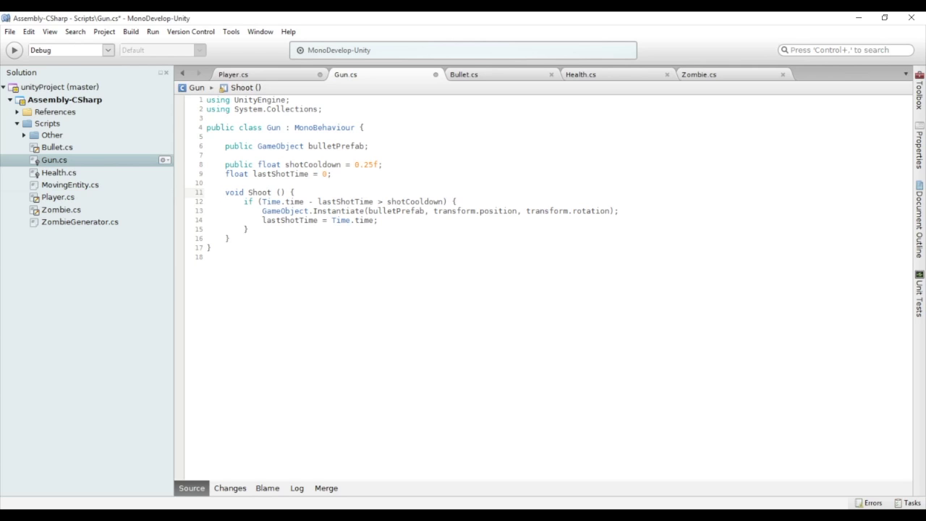
pyautogui.write('public')
pyautogui.press('Escape')
pyautogui.hotkey('ctrl', 's')
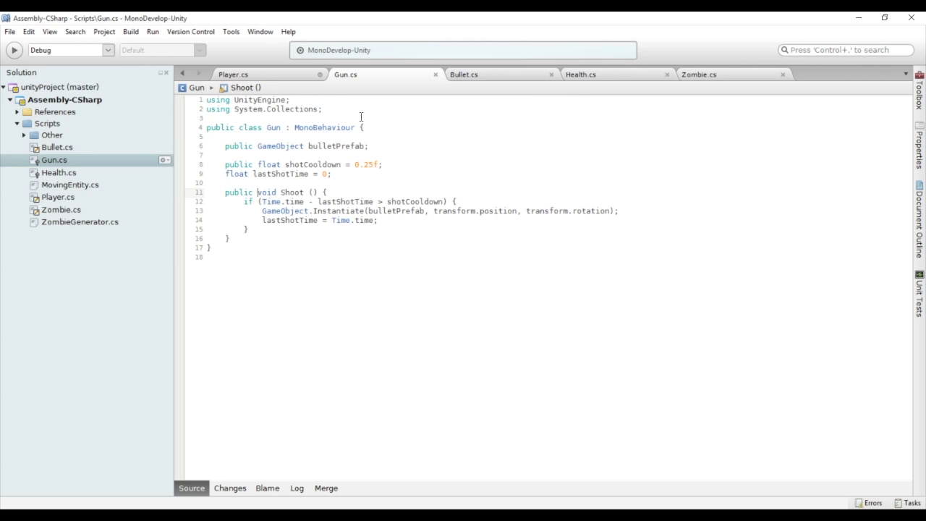
pyautogui.hotkey('alt', 'Tab')
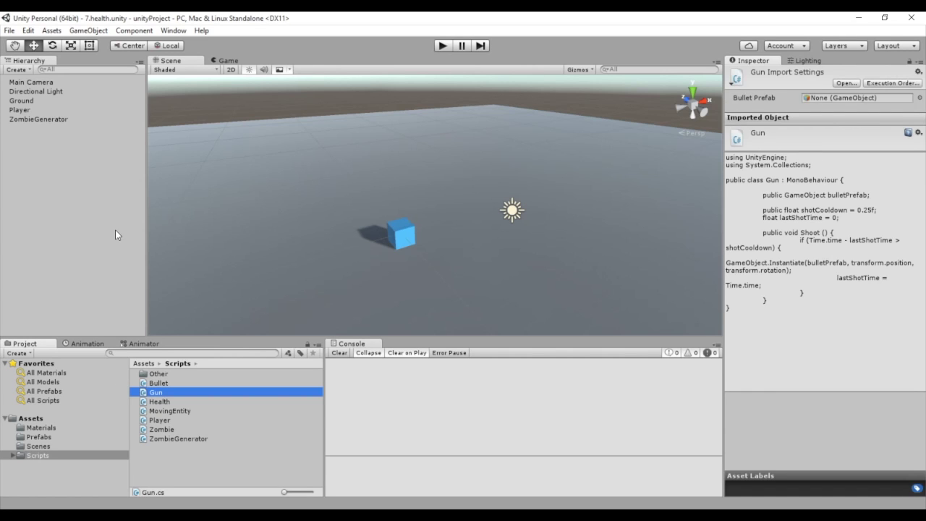
# Step: Add a new 3D cube to the scene and name it Gun
pyautogui.click(116, 230)
pyautogui.click(89, 31)
pyautogui.moveTo(119, 69)
pyautogui.click(261, 70)
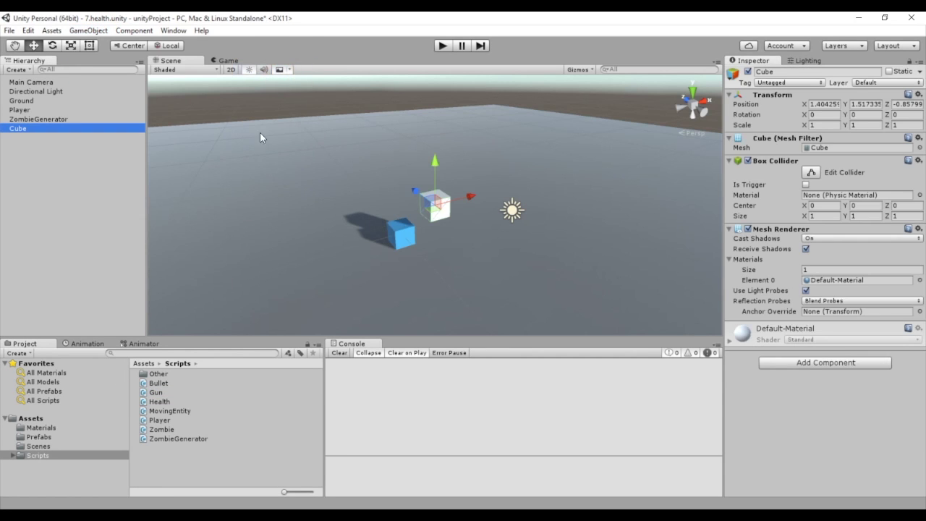
pyautogui.click(110, 130)
pyautogui.write('Gun')
pyautogui.press('Return')
# Step: Set the Gun cube's scale to 0.2, 0.2, 0.5
pyautogui.scroll(3, 551, 227)
pyautogui.click(826, 125)
pyautogui.write('0.2')
pyautogui.press('Tab')
pyautogui.write('0.2')
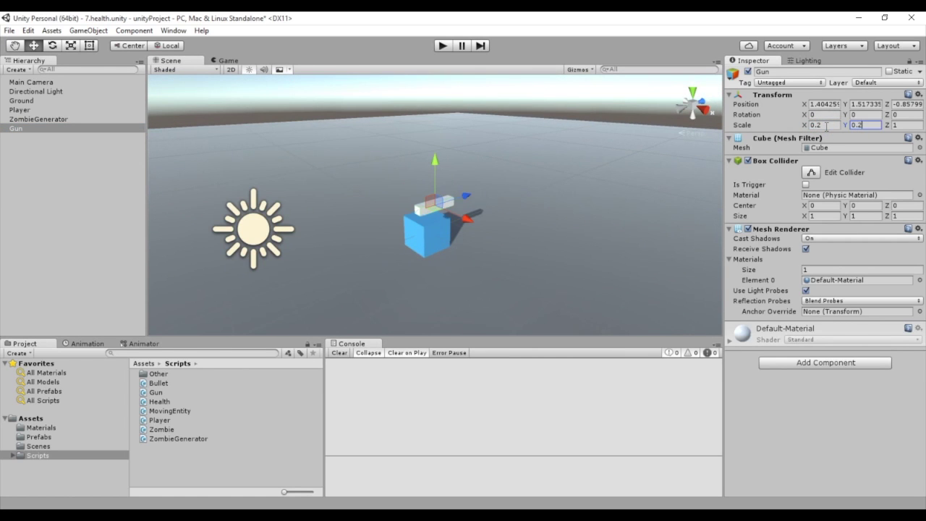
pyautogui.press('Tab')
pyautogui.write('0.2')
pyautogui.press('BackSpace')
pyautogui.write('5')
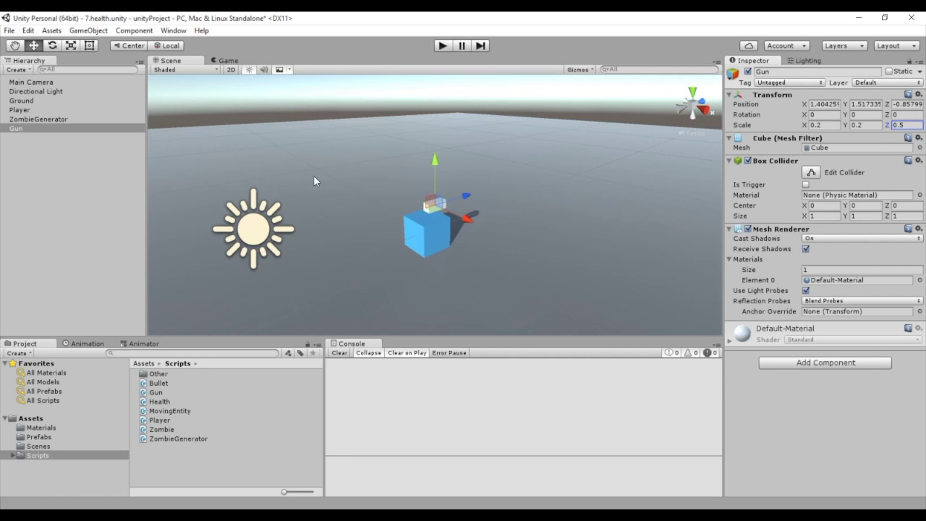
# Step: Frame the Gun in the scene view and drag it onto Player in the Hierarchy
pyautogui.click(19, 110)
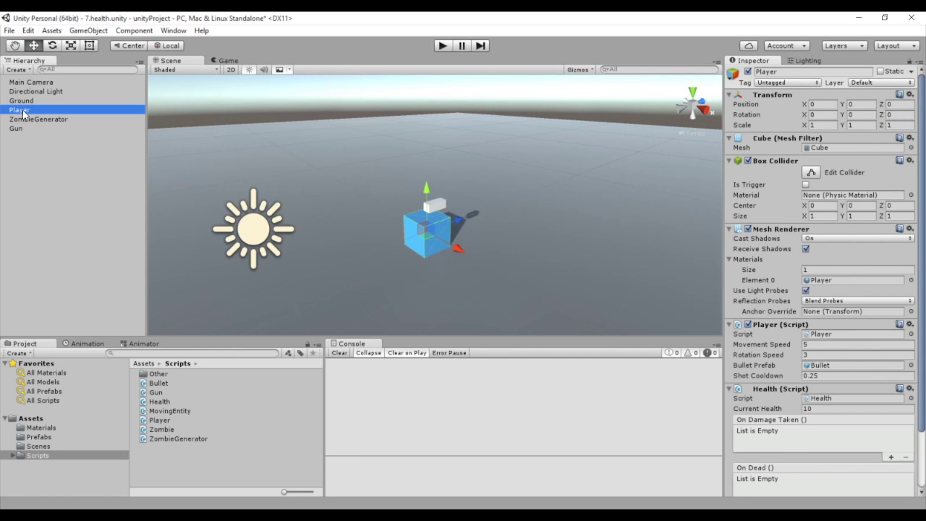
pyautogui.click(18, 128)
pyautogui.press('f')
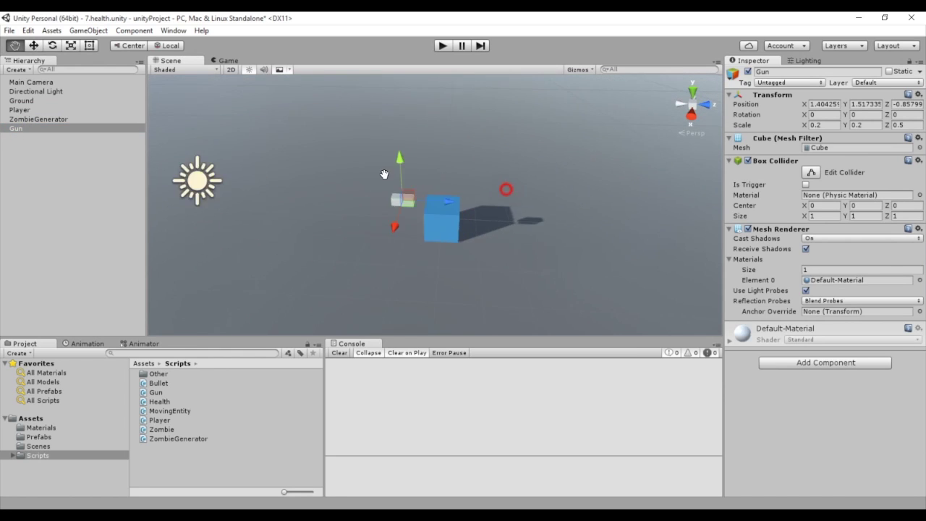
pyautogui.moveTo(20, 131); pyautogui.dragTo(34, 111)
# Step: Make Gun a child of Player and zero its position
pyautogui.click(35, 119)
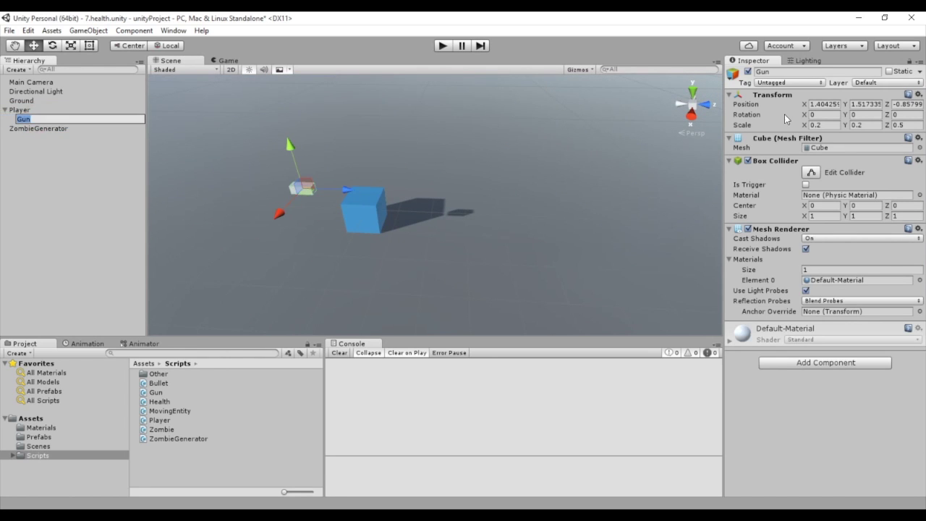
pyautogui.click(824, 105)
pyautogui.write('0')
pyautogui.press('Tab')
pyautogui.write('0')
pyautogui.press('Tab')
pyautogui.write('0')
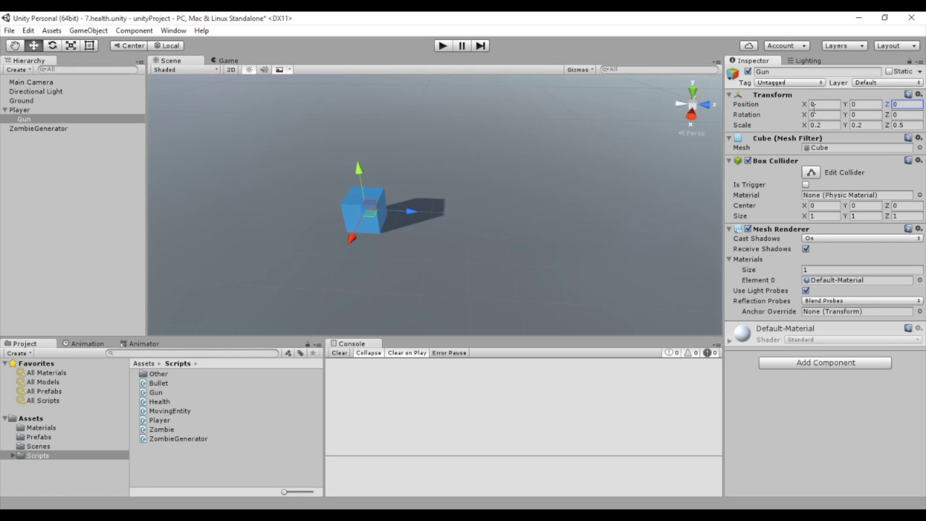
# Step: Move the Gun to about X 0.66, Z 0.24 so it sticks out of the Player's side
pyautogui.moveTo(350, 239); pyautogui.dragTo(352, 253)
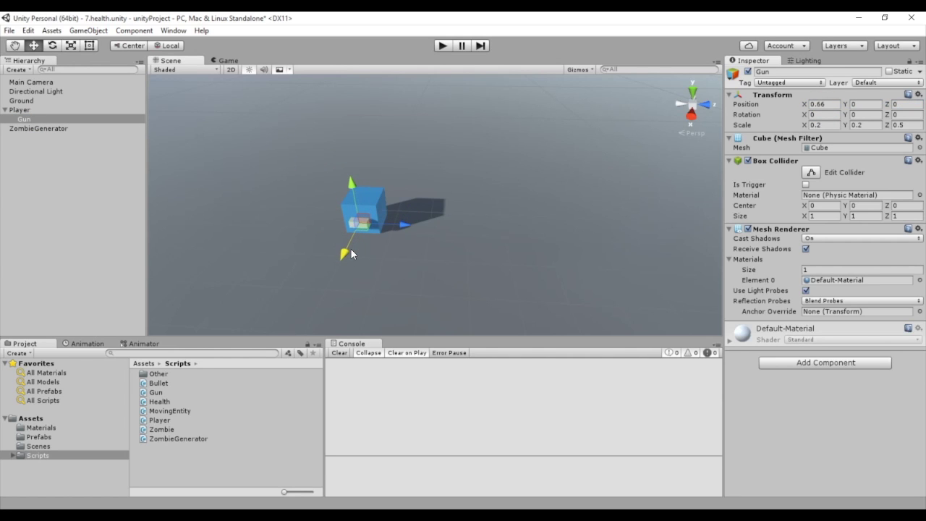
pyautogui.moveTo(407, 230); pyautogui.dragTo(410, 226)
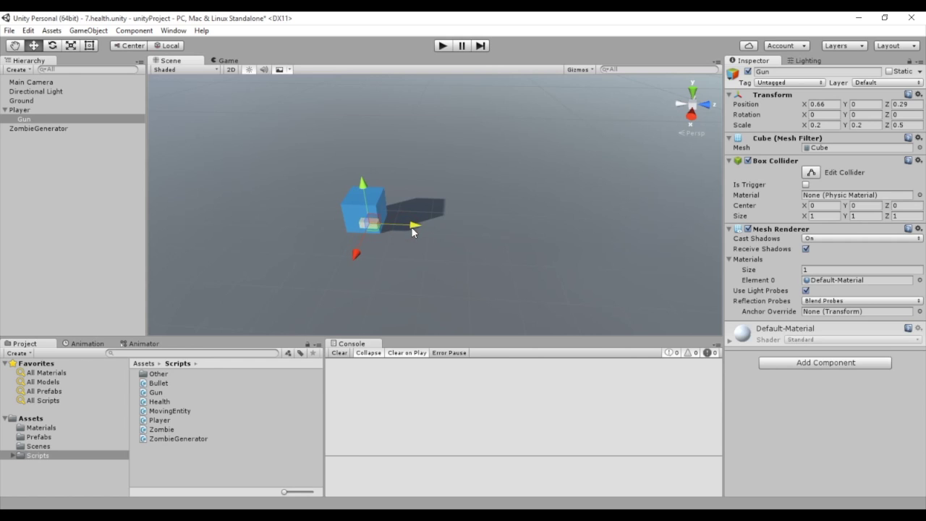
pyautogui.keyDown('alt'); pyautogui.moveTo(471, 265); pyautogui.dragTo(498, 259); pyautogui.keyUp('alt')
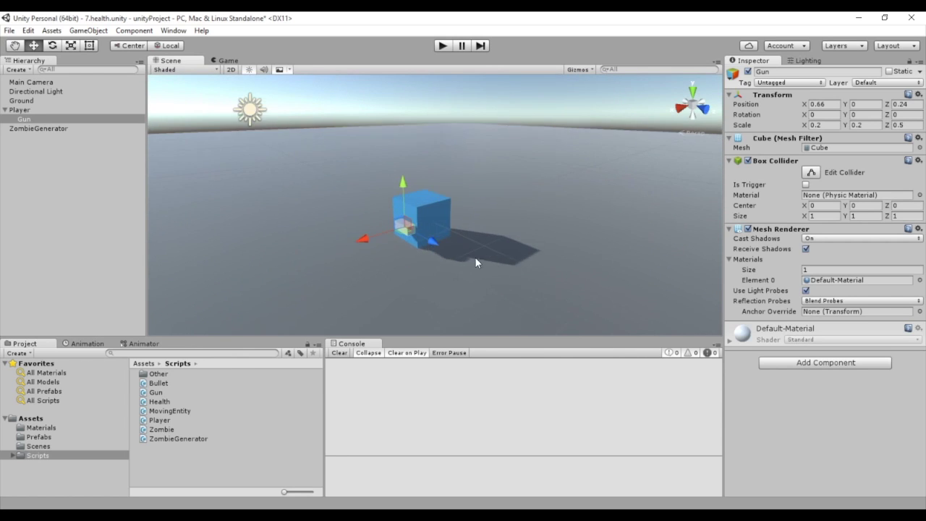
pyautogui.moveTo(499, 258)
pyautogui.keyDown('alt'); pyautogui.mouseDown()
pyautogui.moveTo(340, 200)
pyautogui.moveTo(301, 250)
pyautogui.moveTo(331, 279)
pyautogui.mouseUp(); pyautogui.keyUp('alt')
# Step: Attach the Gun script to the Gun child and set its Bullet Prefab to Bullet
pyautogui.doubleClick(44, 110)
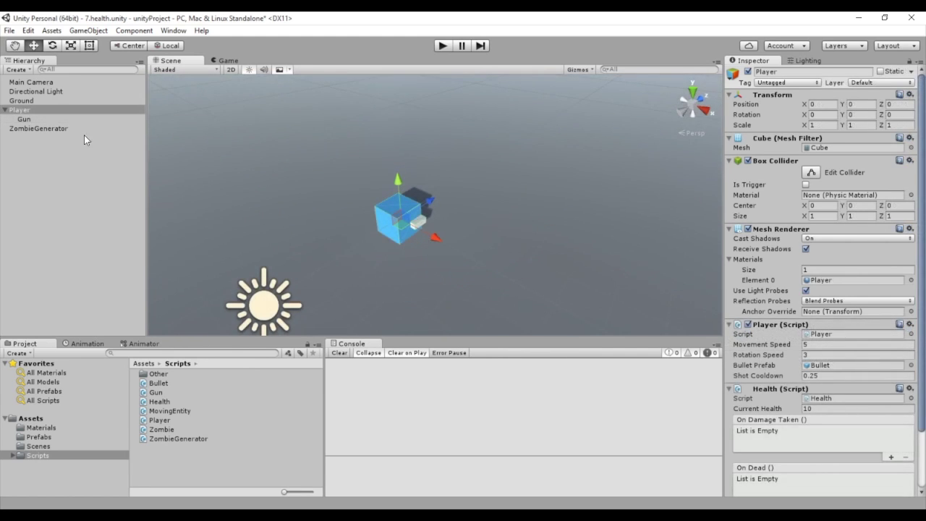
pyautogui.click(62, 118)
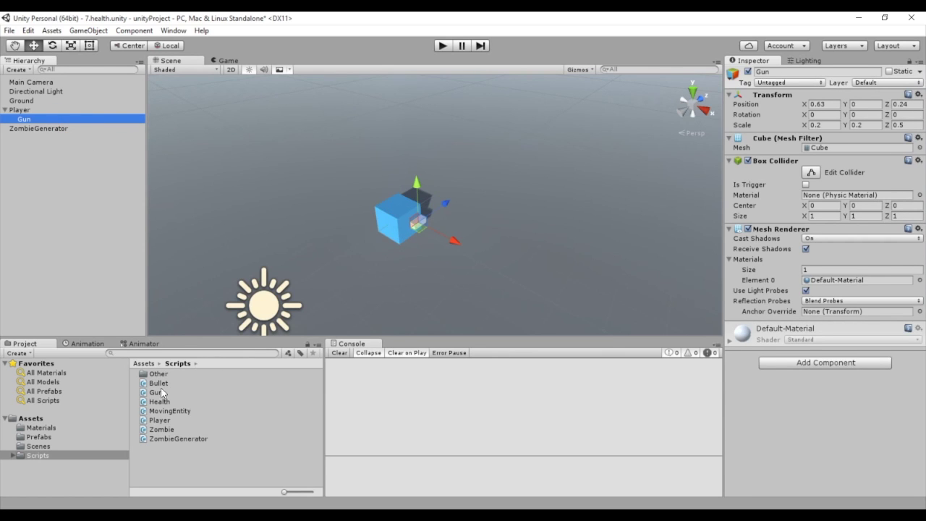
pyautogui.moveTo(150, 395); pyautogui.dragTo(781, 402)
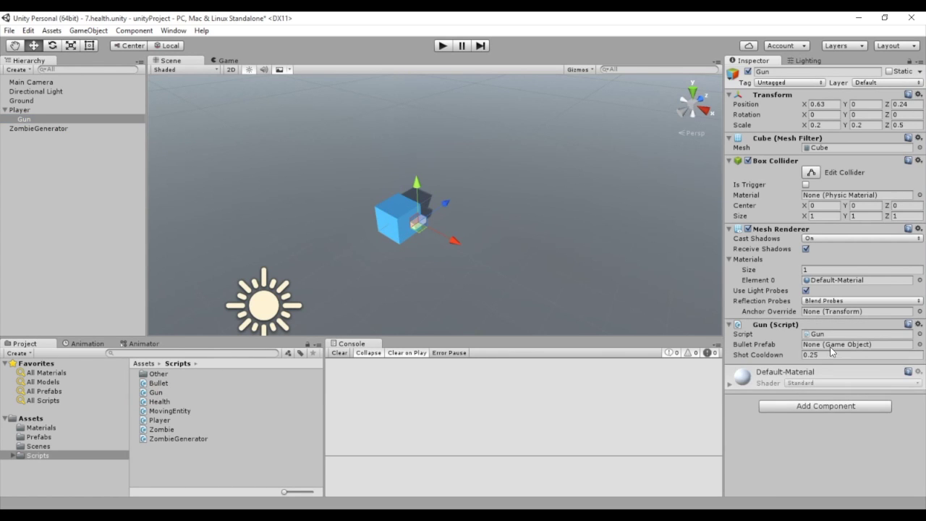
pyautogui.click(42, 446)
pyautogui.moveTo(158, 374)
pyautogui.mouseDown()
pyautogui.moveTo(358, 398)
pyautogui.moveTo(823, 347)
pyautogui.mouseUp()
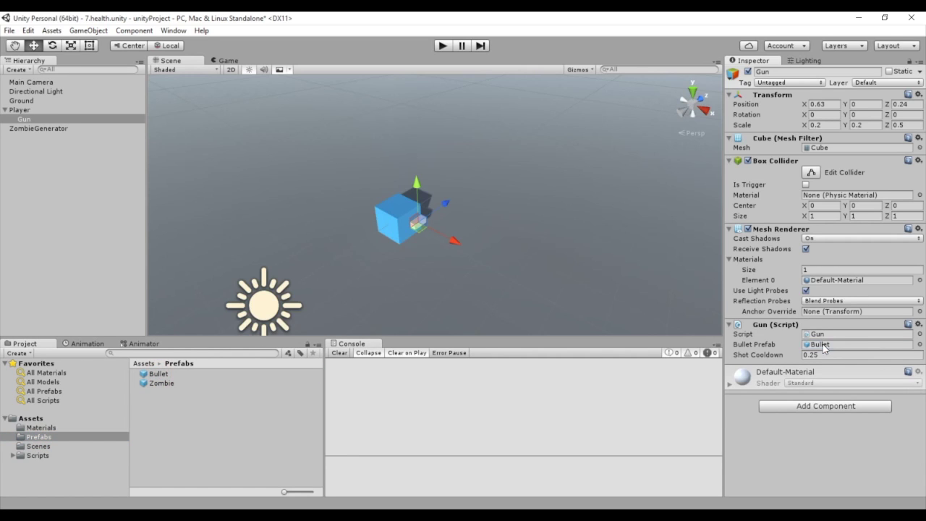
# Step: Save the Gun object as a prefab in the Prefabs folder
pyautogui.moveTo(24, 119); pyautogui.dragTo(157, 417)
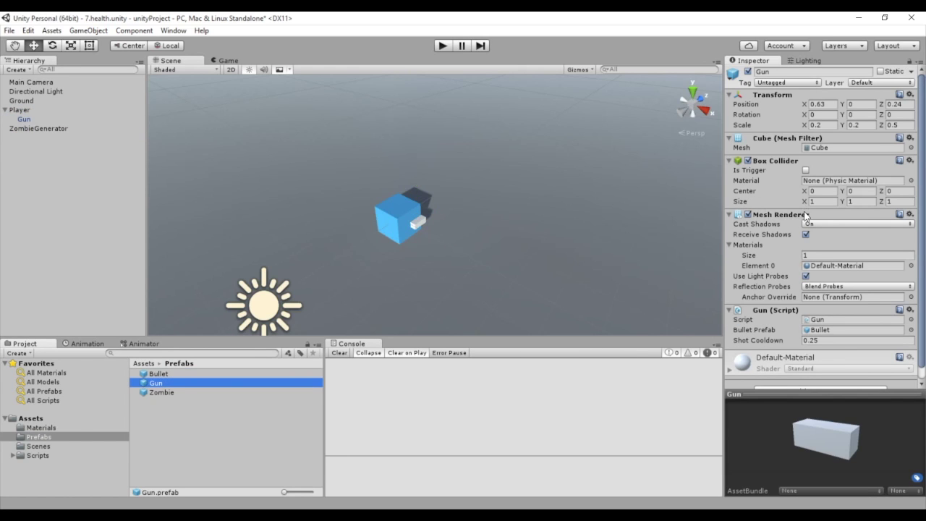
pyautogui.scroll(-1, 807, 220)
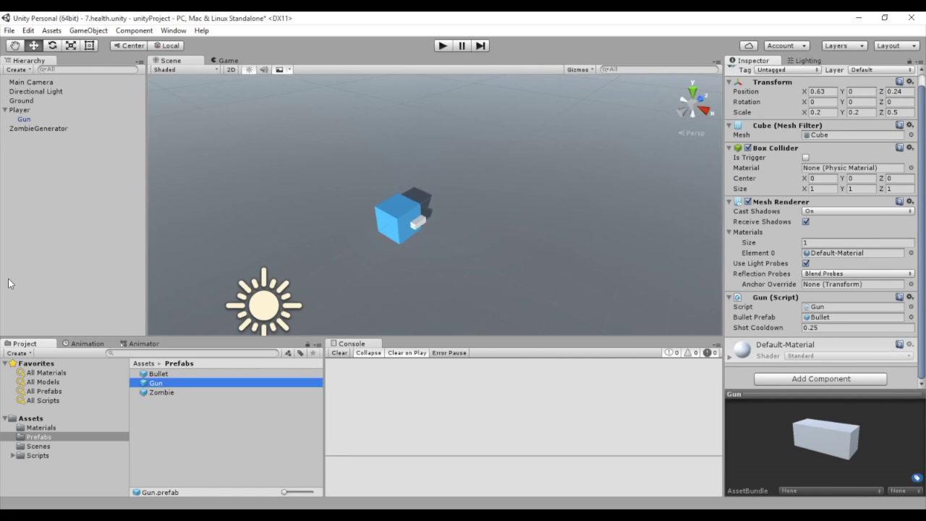
pyautogui.click(5, 110)
pyautogui.click(17, 112)
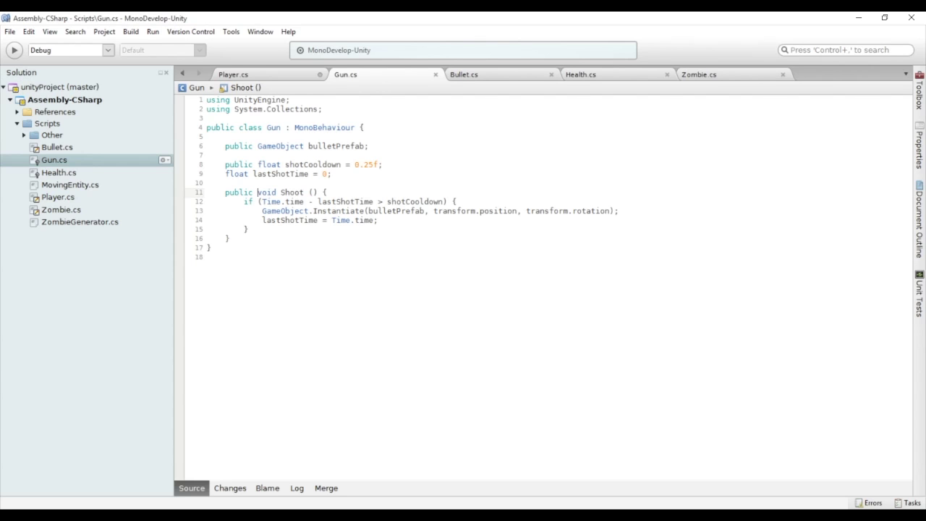
# Step: Add a 'public Gun gun' field, replace Shot() with gun.Shoot (), and save Player.cs
pyautogui.click(258, 73)
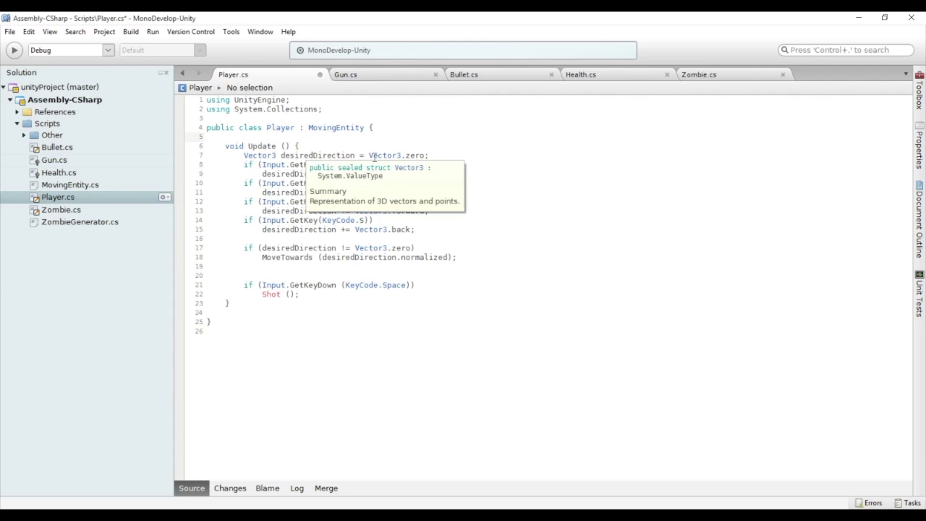
pyautogui.press('Return')
pyautogui.write('public Gun gun;')
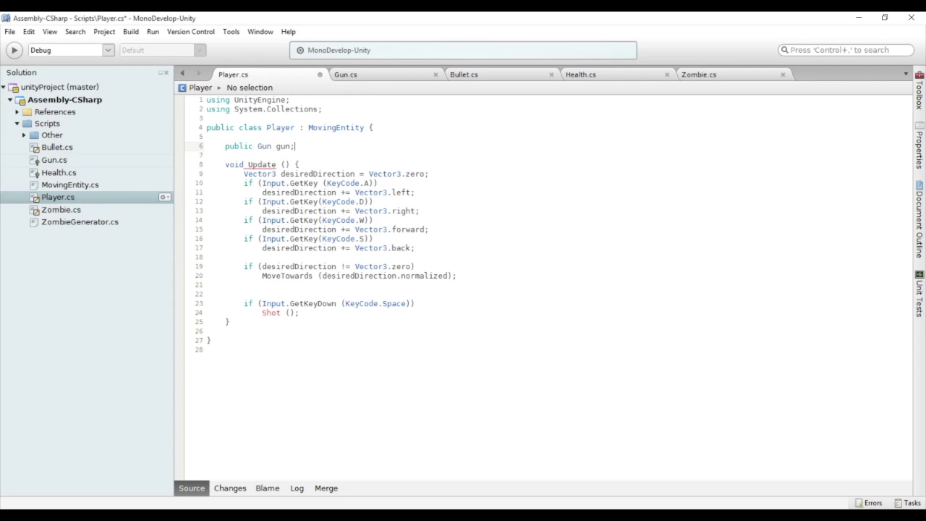
pyautogui.click(261, 312)
pyautogui.doubleClick(265, 311)
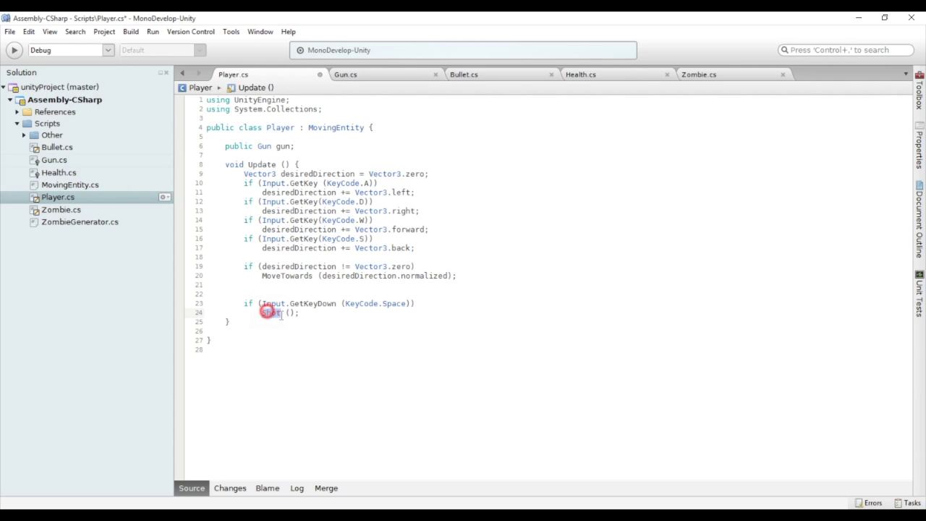
pyautogui.write('gun.s')
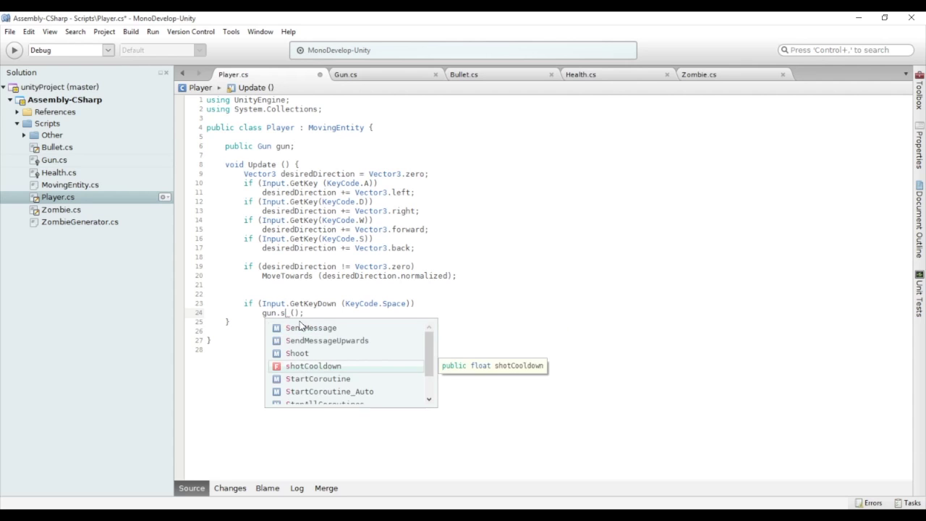
pyautogui.press('Up')
pyautogui.press('Return')
pyautogui.hotkey('ctrl', 's')
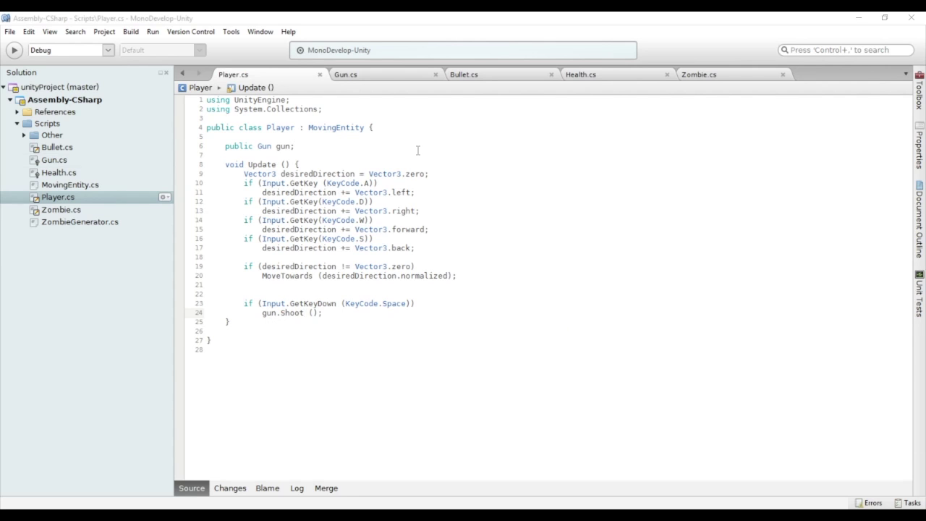
pyautogui.hotkey('alt', 'Tab')
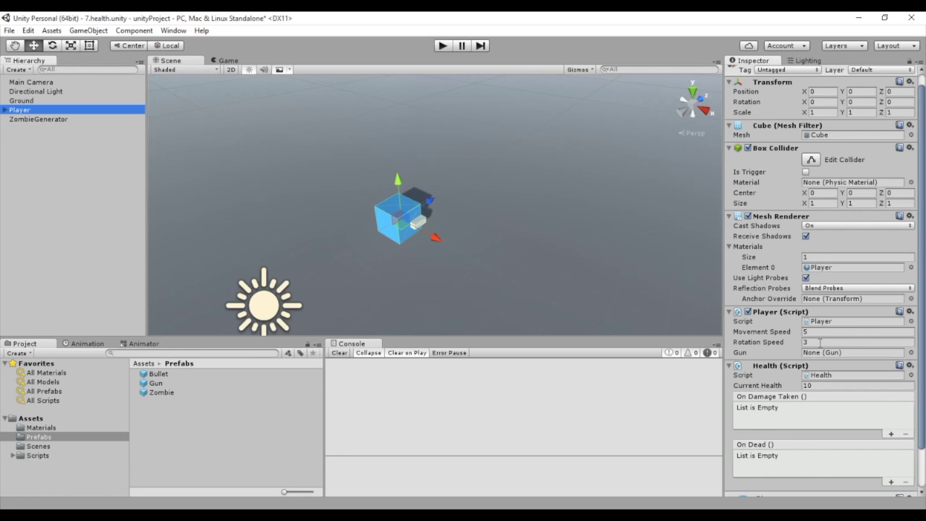
# Step: Assign the child Gun to the Player script's Gun field and enter play mode
pyautogui.click(5, 110)
pyautogui.moveTo(24, 119)
pyautogui.mouseDown()
pyautogui.moveTo(718, 294)
pyautogui.moveTo(828, 353)
pyautogui.mouseUp()
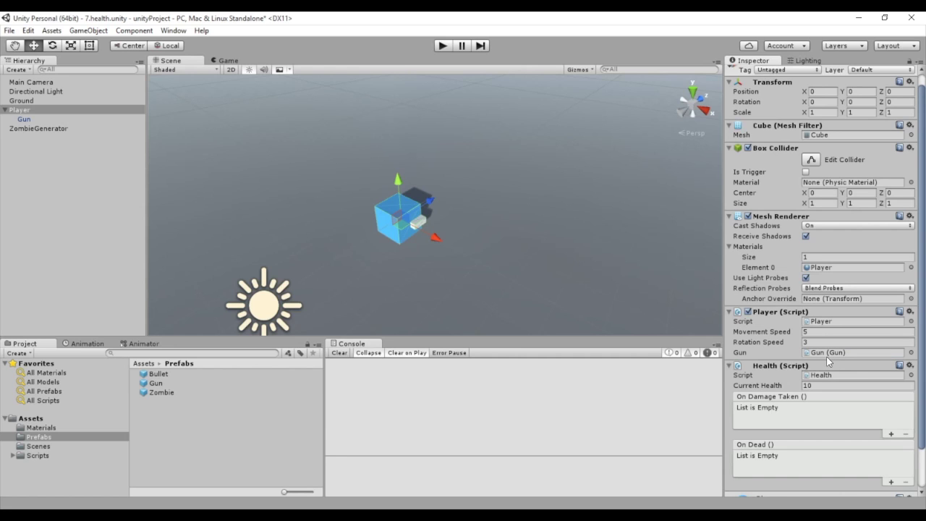
pyautogui.click(442, 46)
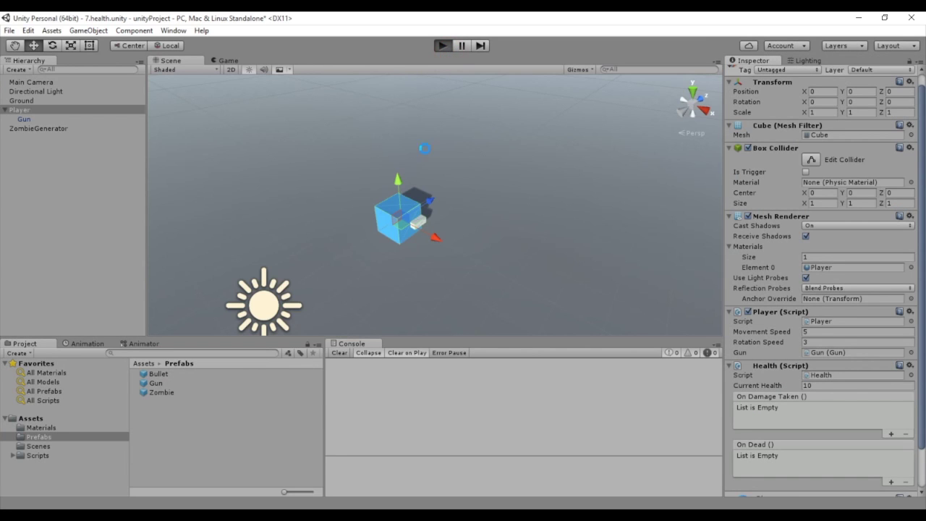
# Step: Move the player around and fire bullets at the zombies, then stop play mode
pyautogui.press('d')
pyautogui.press('w')
pyautogui.click(457, 146)
pyautogui.click(473, 149)
pyautogui.press('d')
pyautogui.press('w')
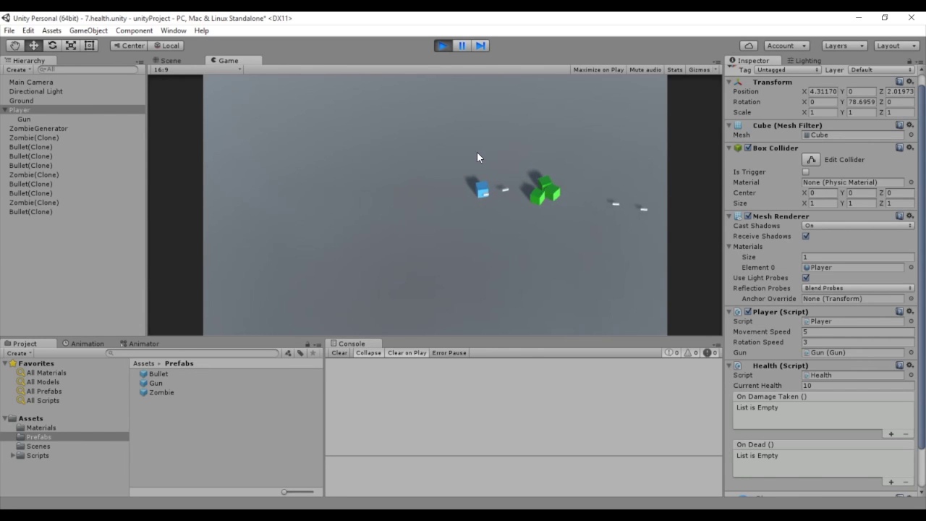
pyautogui.click(476, 152)
pyautogui.press('a')
pyautogui.press('w')
pyautogui.click(477, 151)
pyautogui.click(479, 160)
pyautogui.click(447, 215)
pyautogui.click(457, 226)
pyautogui.press('d')
pyautogui.press('w')
pyautogui.click(458, 227)
pyautogui.press('d')
pyautogui.press('w')
pyautogui.click(425, 126)
pyautogui.click(446, 46)
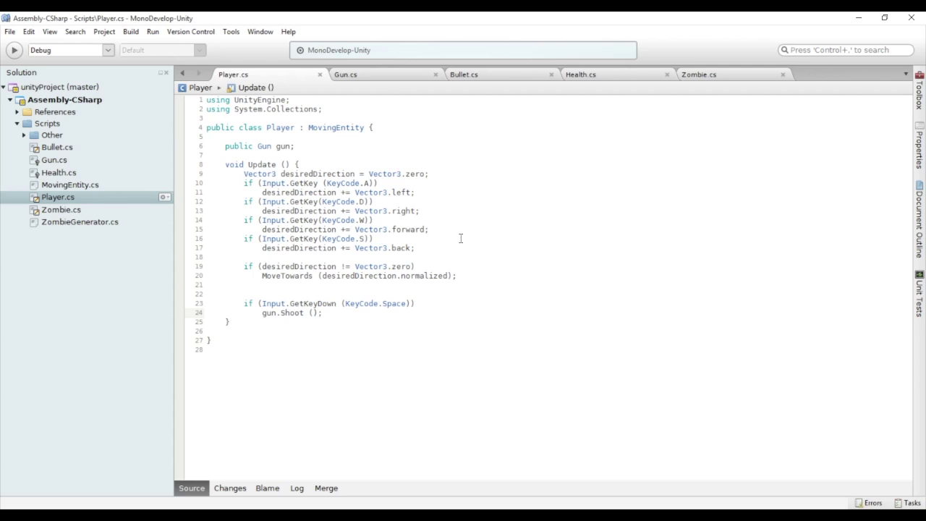
# Step: Make the gun field private by removing the public keyword
pyautogui.click(297, 146)
pyautogui.press('Return')
pyautogui.press('Return')
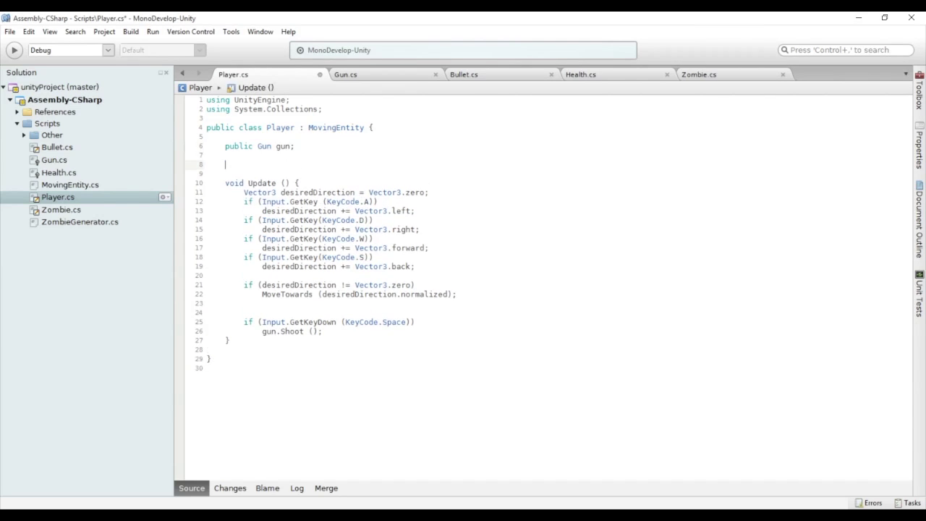
pyautogui.press('Up')
pyautogui.press('Up')
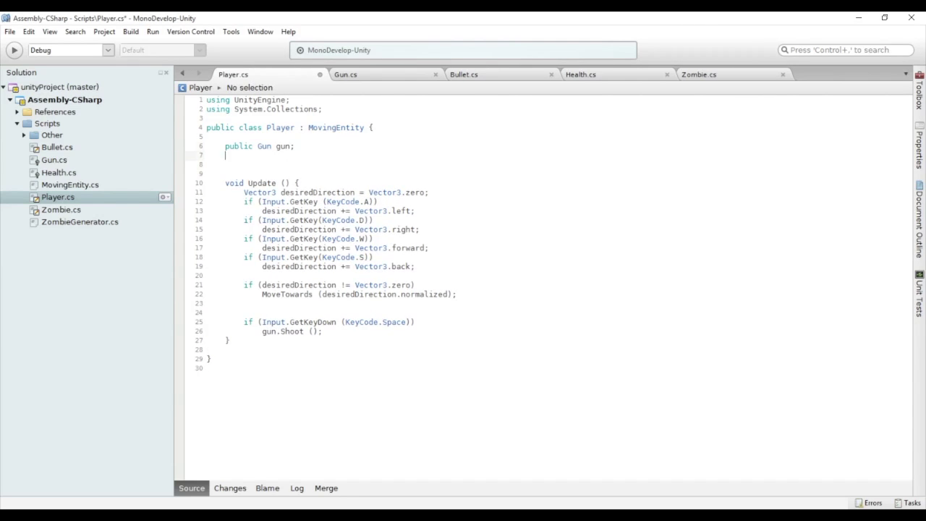
pyautogui.press('Delete')
pyautogui.press('Delete')
pyautogui.press('Delete')
pyautogui.press('Delete')
pyautogui.press('Delete')
pyautogui.press('Delete')
pyautogui.press('Delete')
pyautogui.press('Down')
pyautogui.press('Down')
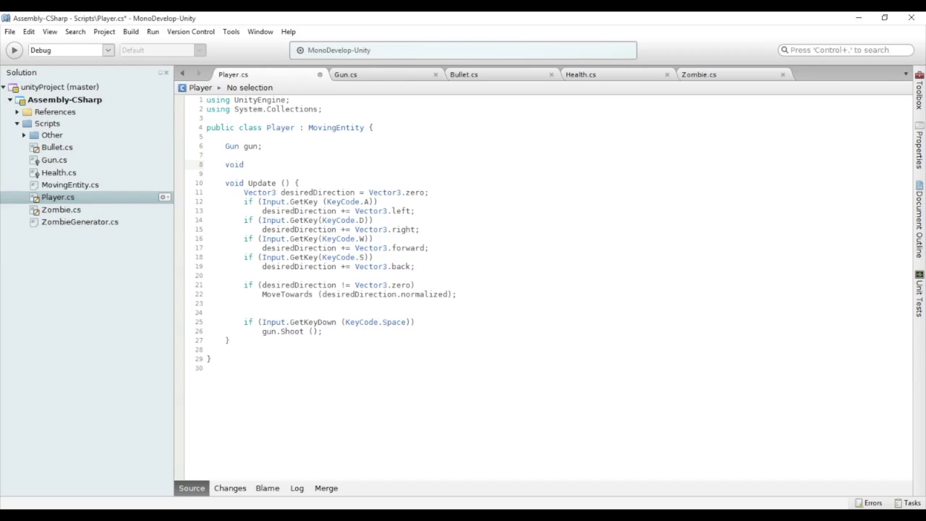
# Step: Add a Start() method that sets gun = GetComponentInChildren<Gun> ()
pyautogui.write('Start () {')
pyautogui.press('Return')
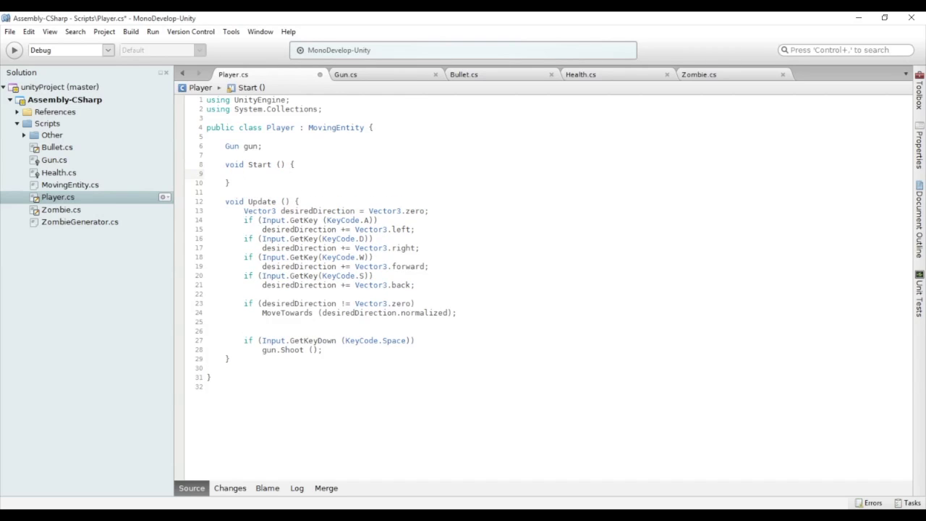
pyautogui.write('gun =')
pyautogui.write(' Getcom')
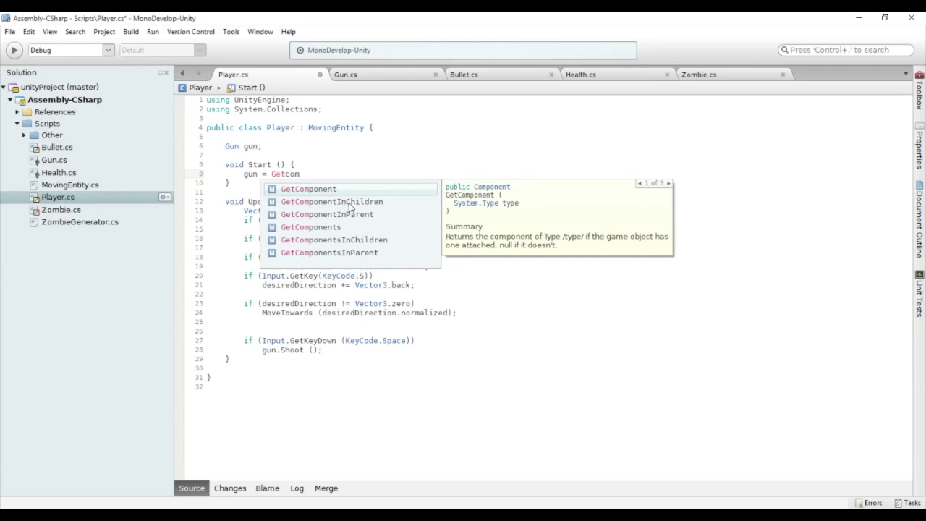
pyautogui.click(349, 203)
pyautogui.click(349, 204)
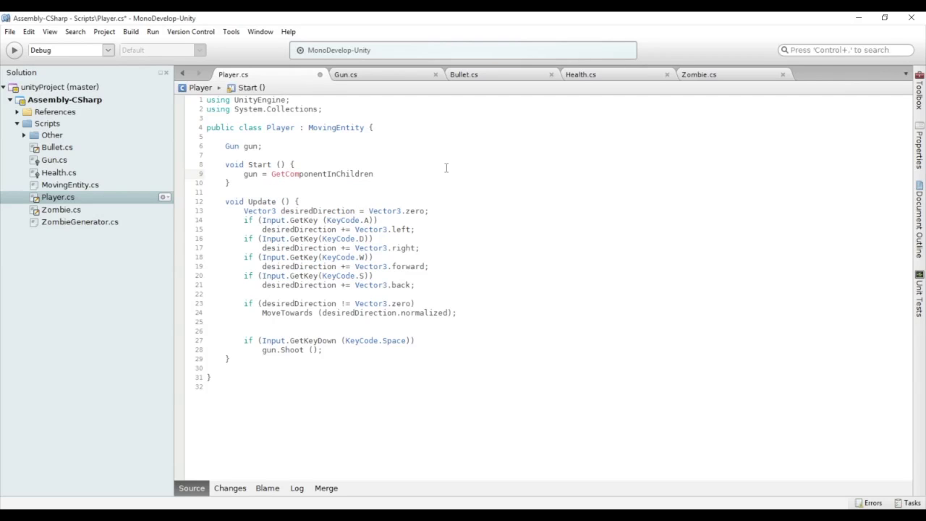
pyautogui.write('<Gun> ();')
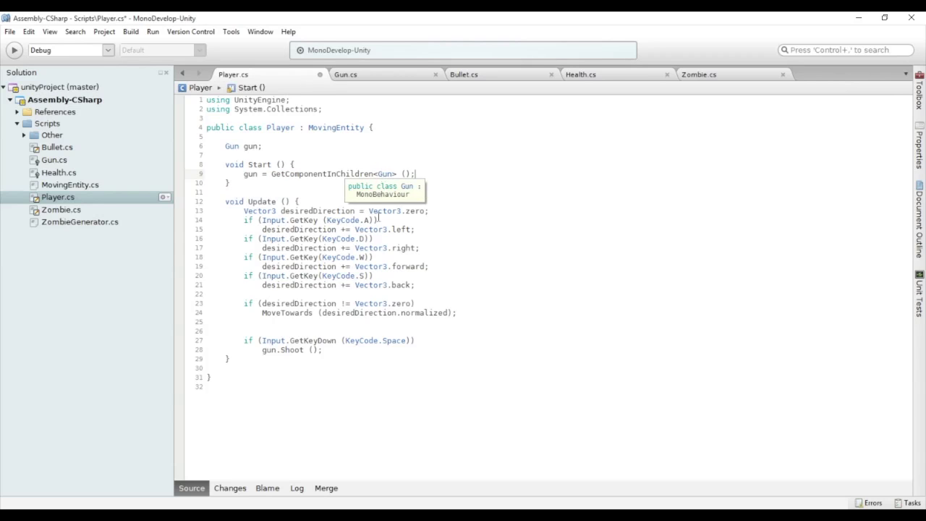
# Step: Wrap gun.Shoot () in an if (gun != null) check and save Player.cs
pyautogui.click(433, 337)
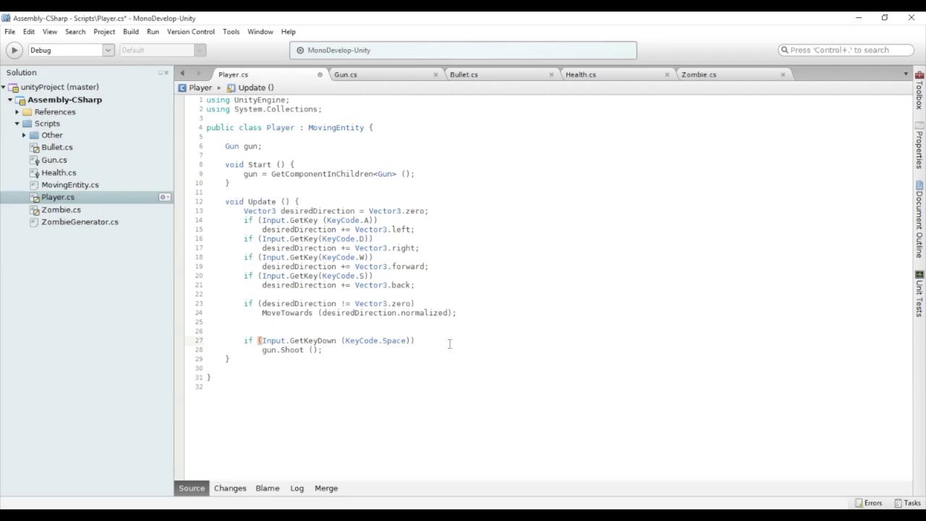
pyautogui.press('Return')
pyautogui.write('if ')
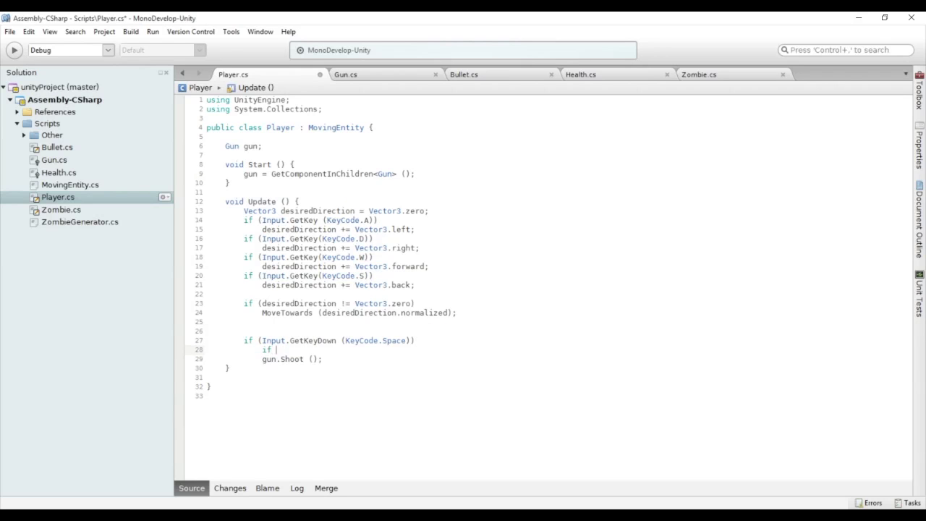
pyautogui.write('(gun != ')
pyautogui.write('null)')
pyautogui.click(262, 359)
pyautogui.press('Tab')
pyautogui.hotkey('ctrl', 's')
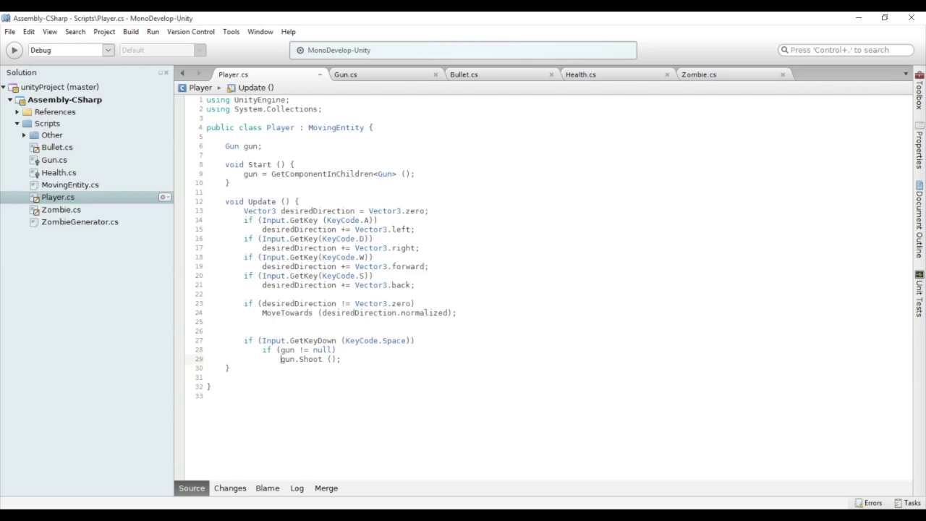
pyautogui.hotkey('alt', 'Tab')
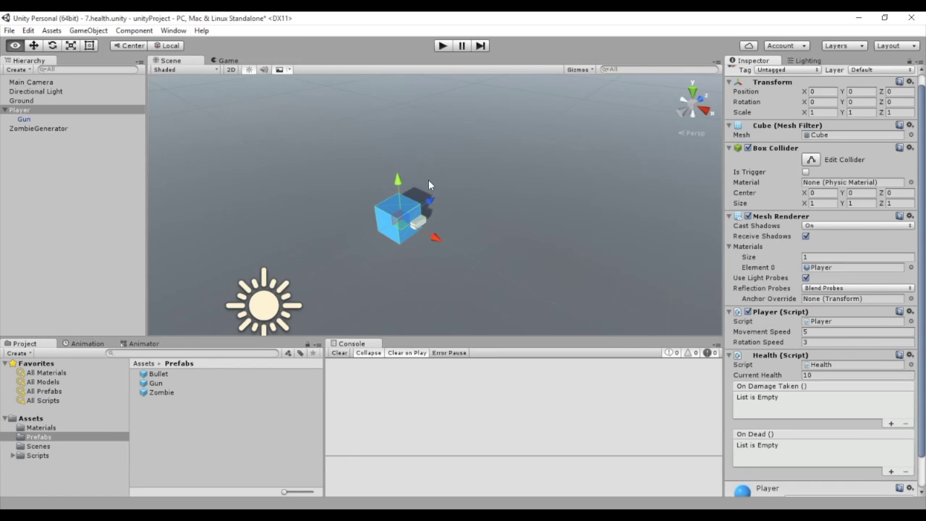
# Step: Enter play mode to test the automatic Gun lookup
pyautogui.click(442, 46)
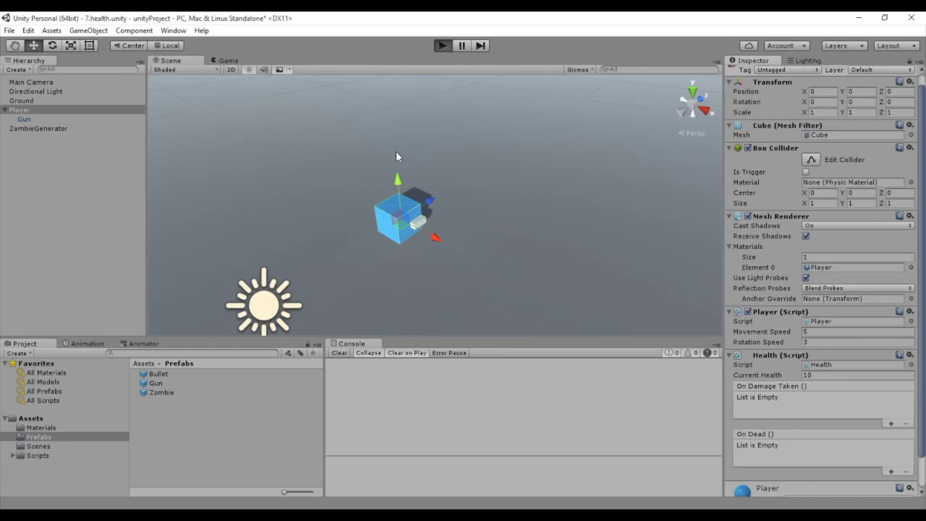